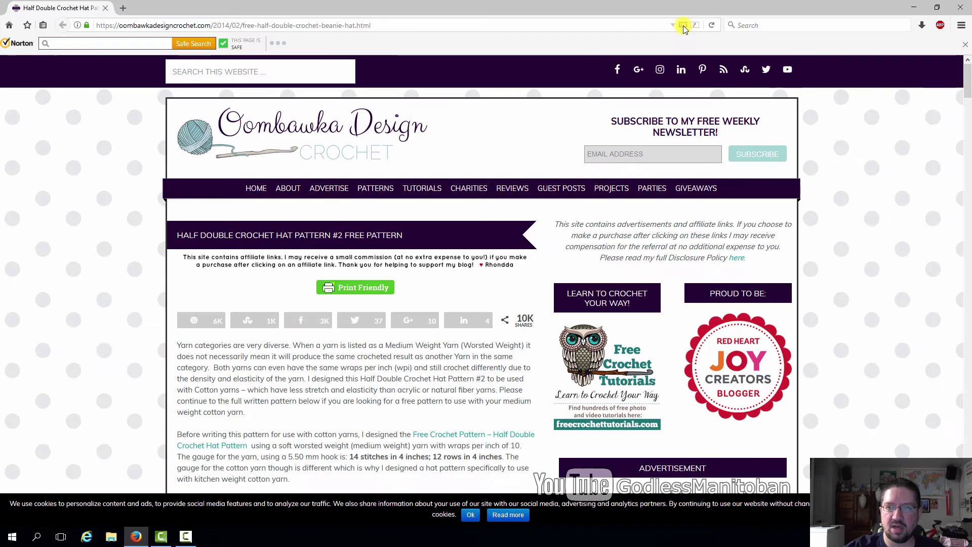
Copy the article's opening paragraph in Reader View, then exit back to the full website.
{"action": "left_click", "coordinate": [510, 33]}
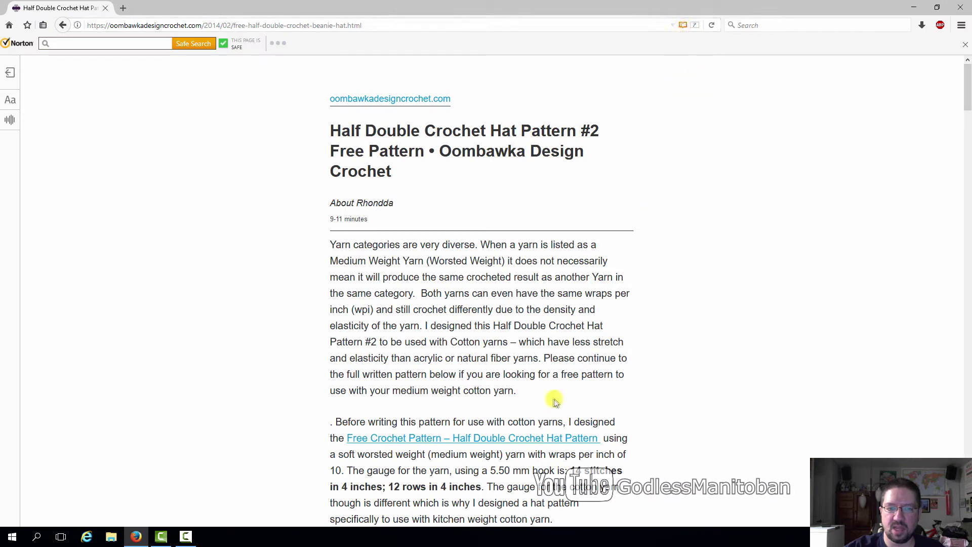
{"action": "mouse_move", "coordinate": [517, 391]}
{"action": "left_mouse_down"}
{"action": "mouse_move", "coordinate": [415, 380]}
{"action": "mouse_move", "coordinate": [330, 244]}
{"action": "left_mouse_up"}
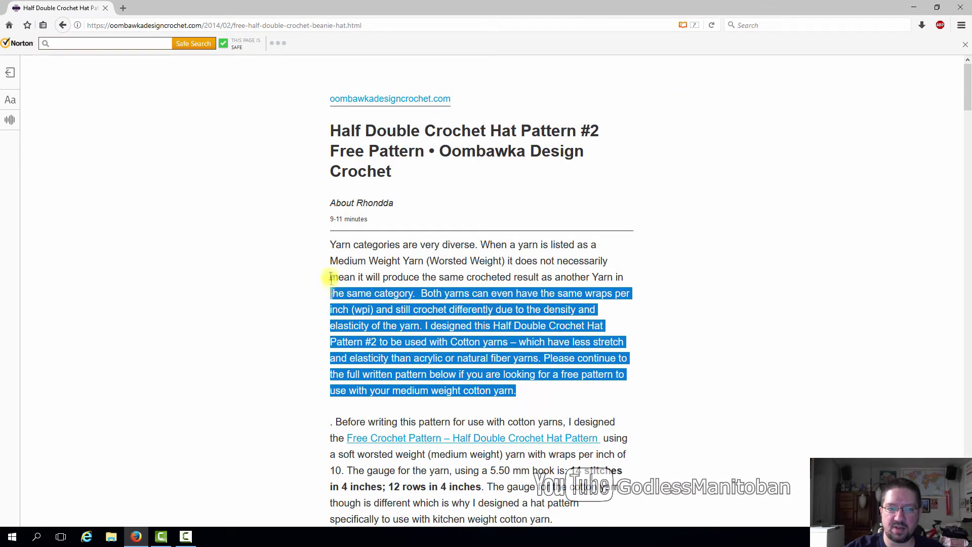
{"action": "right_click", "coordinate": [365, 262]}
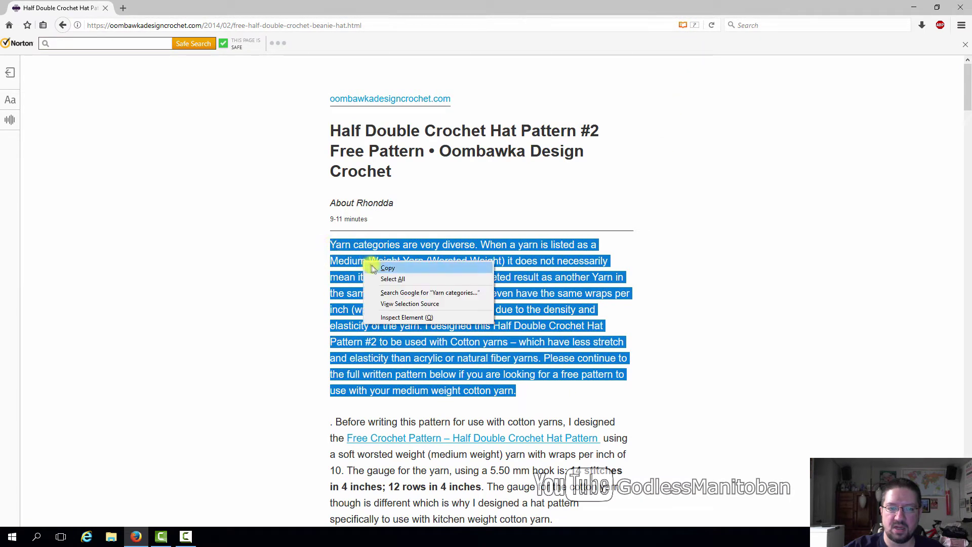
{"action": "left_click", "coordinate": [388, 268]}
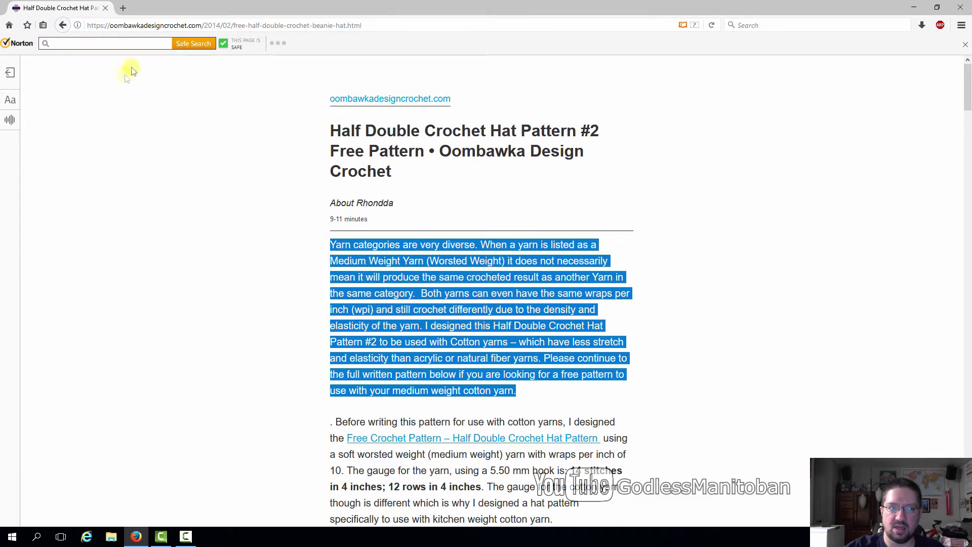
{"action": "left_click", "coordinate": [682, 26]}
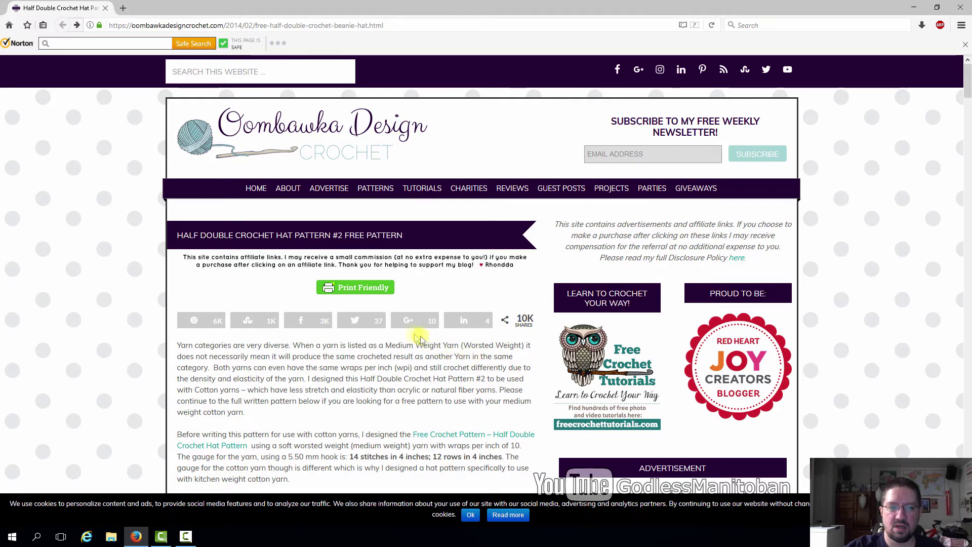
Open the site's Print Friendly version of the hat pattern article.
{"action": "left_click", "coordinate": [367, 292]}
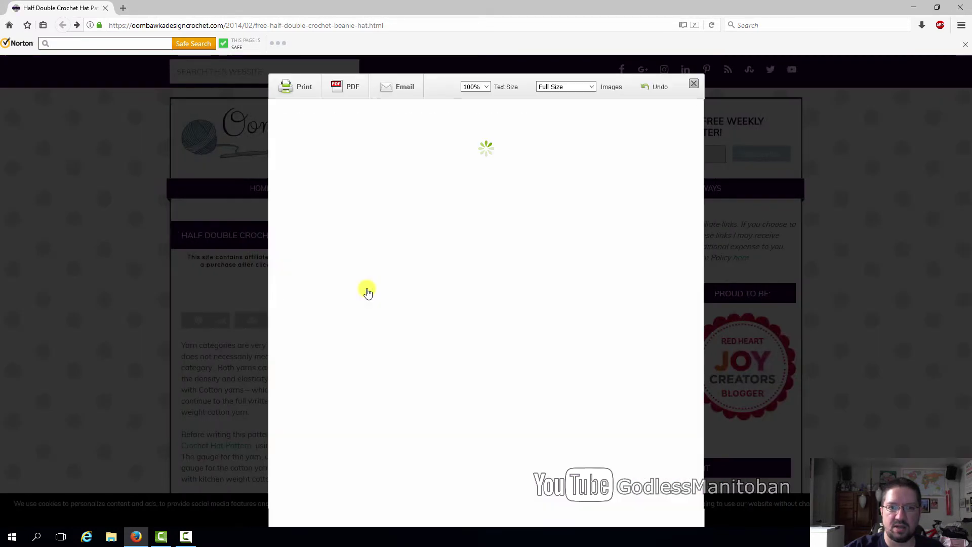
{"action": "mouse_move", "coordinate": [700, 123]}
{"action": "left_mouse_down"}
{"action": "mouse_move", "coordinate": [710, 415]}
{"action": "mouse_move", "coordinate": [713, 117]}
{"action": "left_mouse_up"}
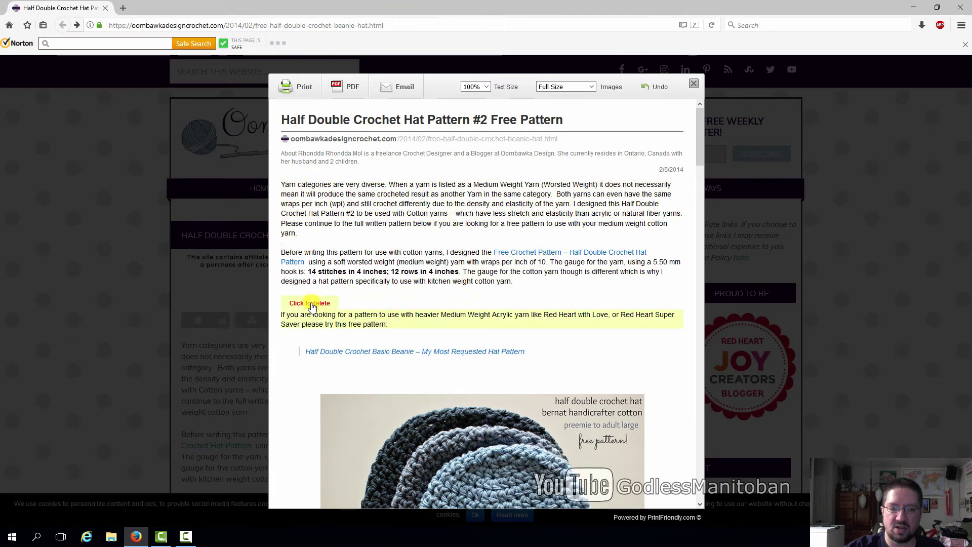
Delete the heavier acrylic yarn paragraph from the Print Friendly version.
{"action": "left_click", "coordinate": [312, 306]}
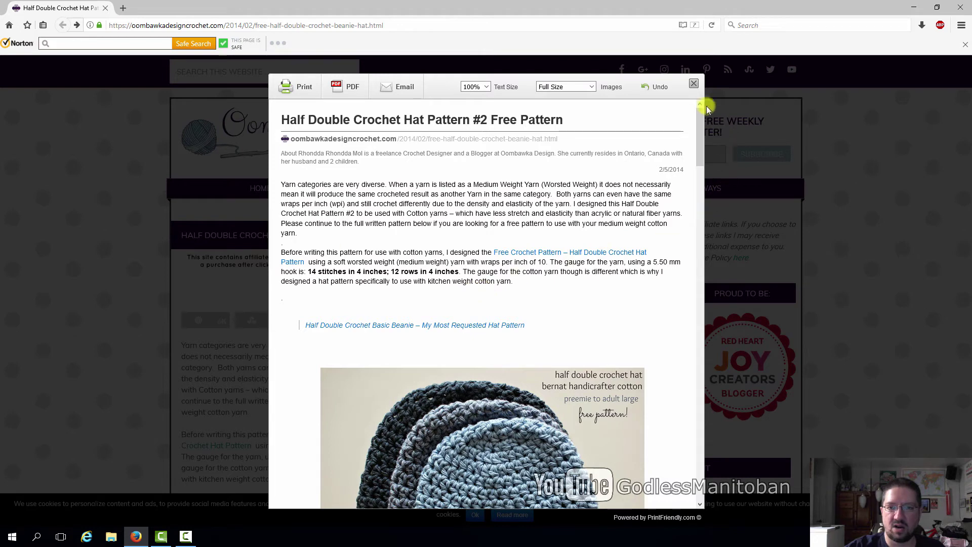
{"action": "left_click", "coordinate": [697, 87]}
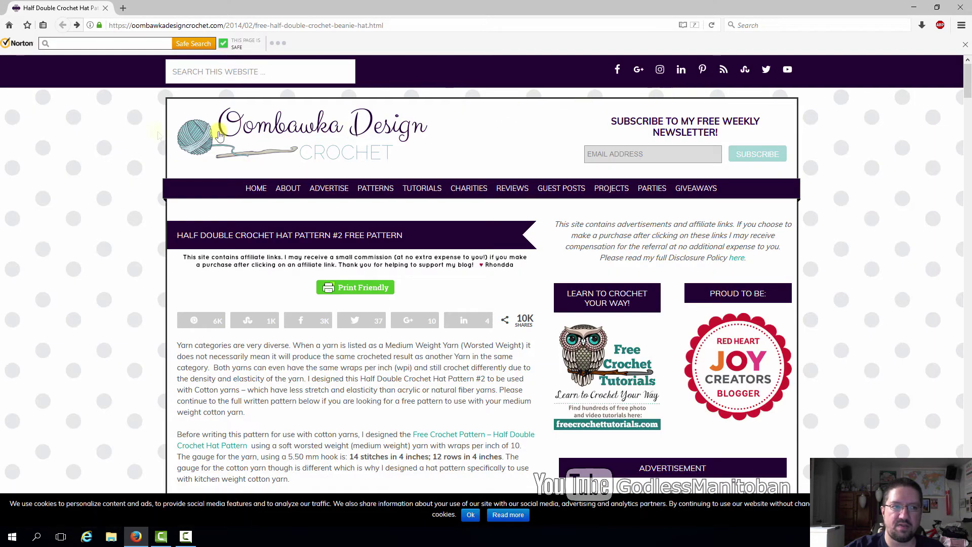